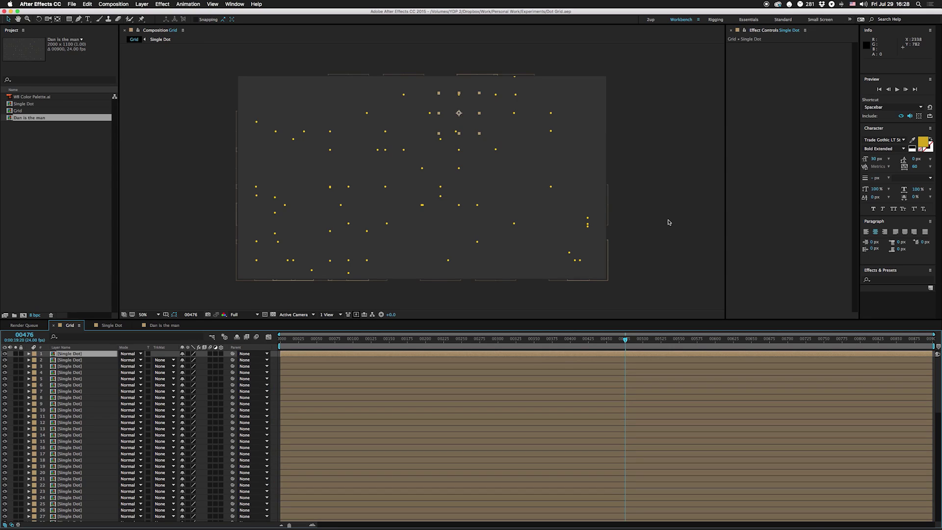
Step: Preview the Grid and 'Dan is the man' animations, then return to the Grid comp
key(space)
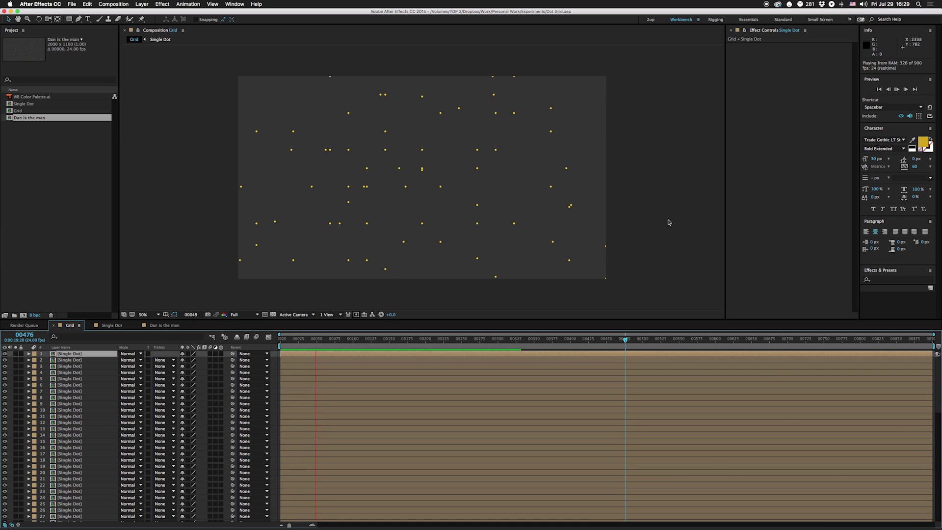
key(space)
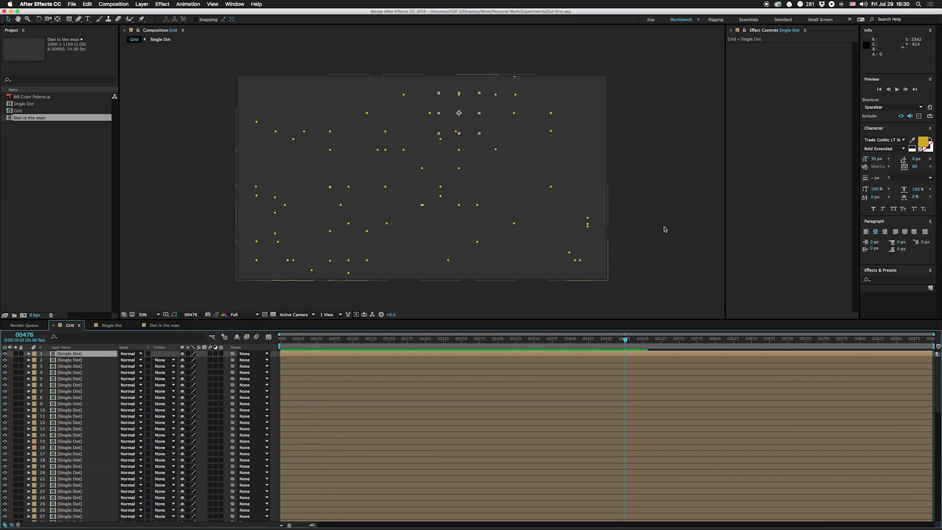
click(165, 325)
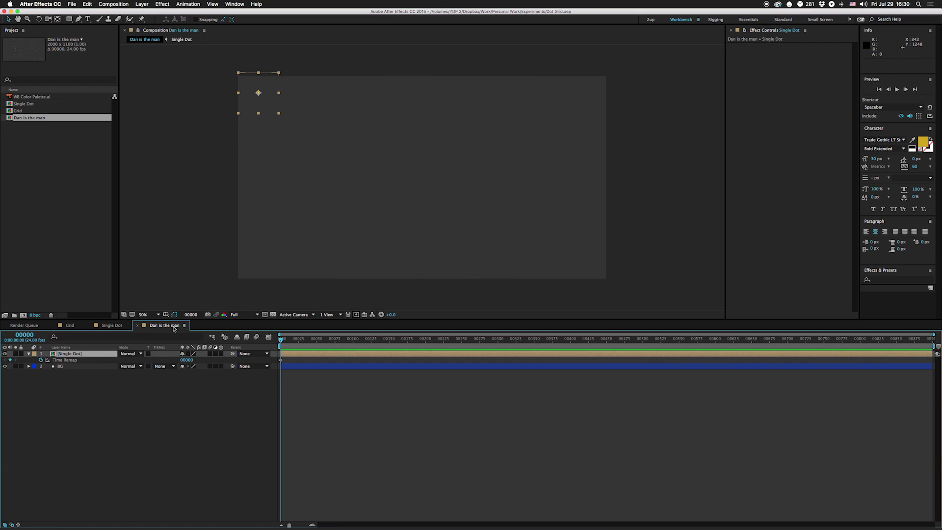
key(space)
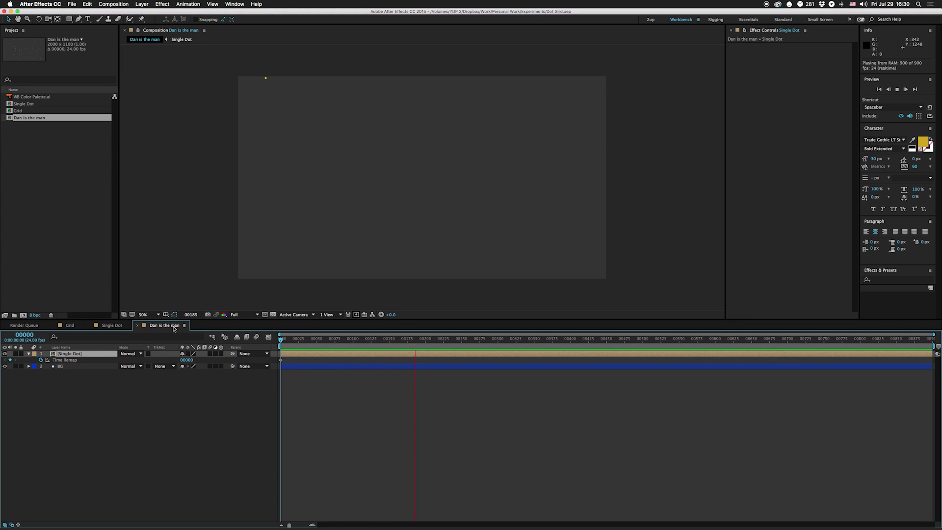
click(70, 326)
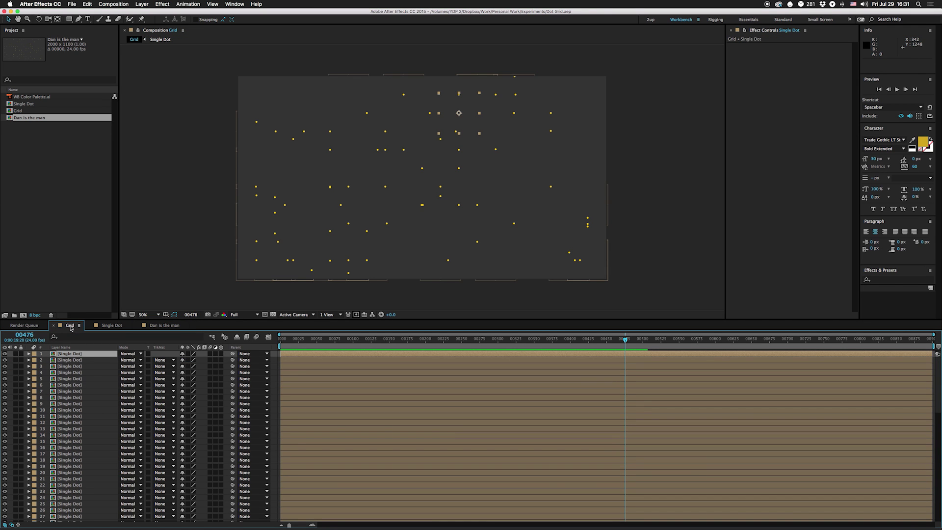
Step: Delete Single Dot layers 2–80, then go to the first frame and select the remaining dot
click(81, 362)
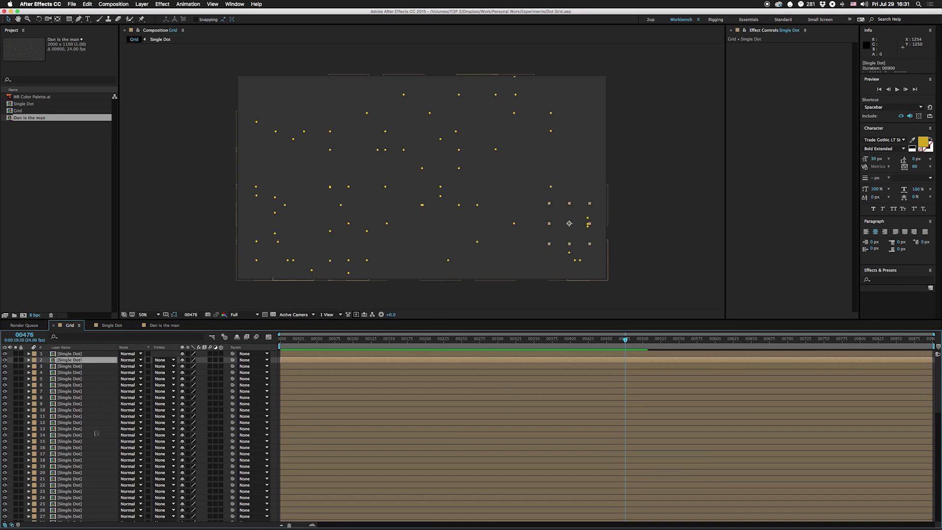
scroll(74, 437, down, 10)
shift+click(72, 513)
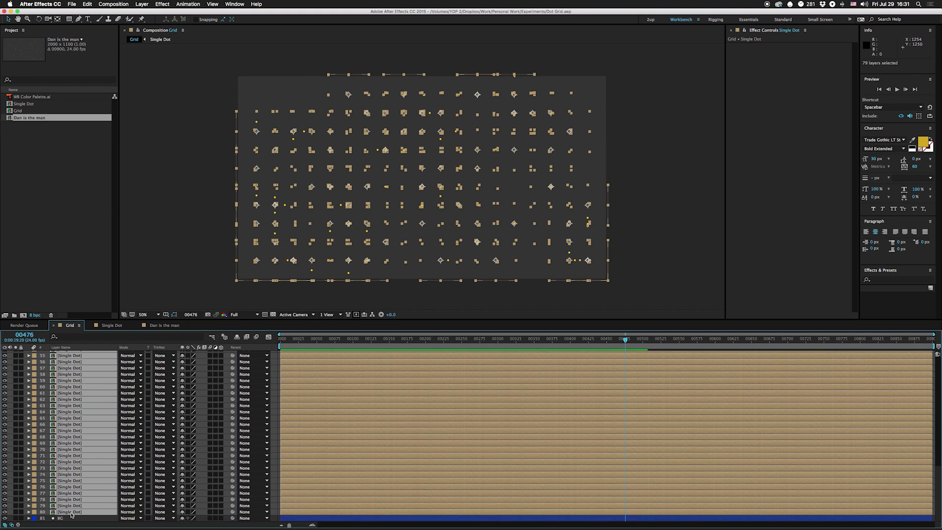
key(Delete)
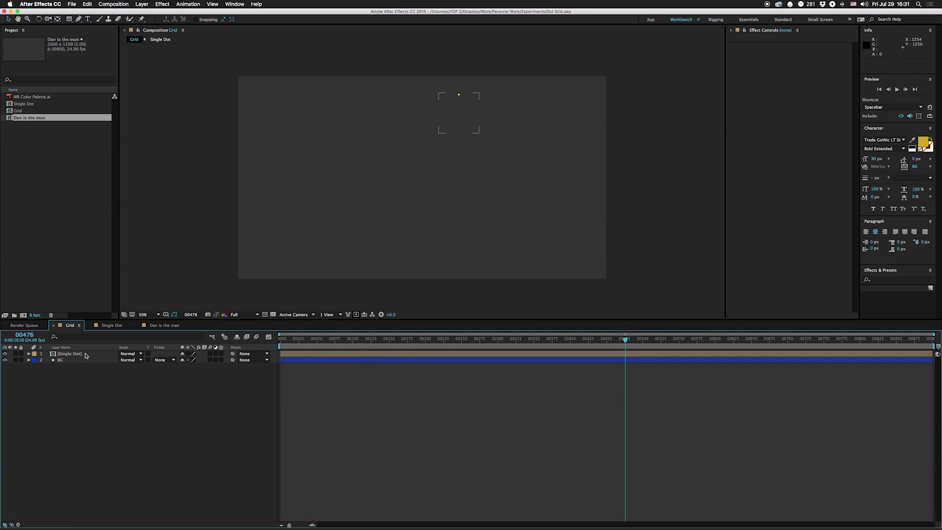
drag(285, 339, 281, 339)
click(69, 354)
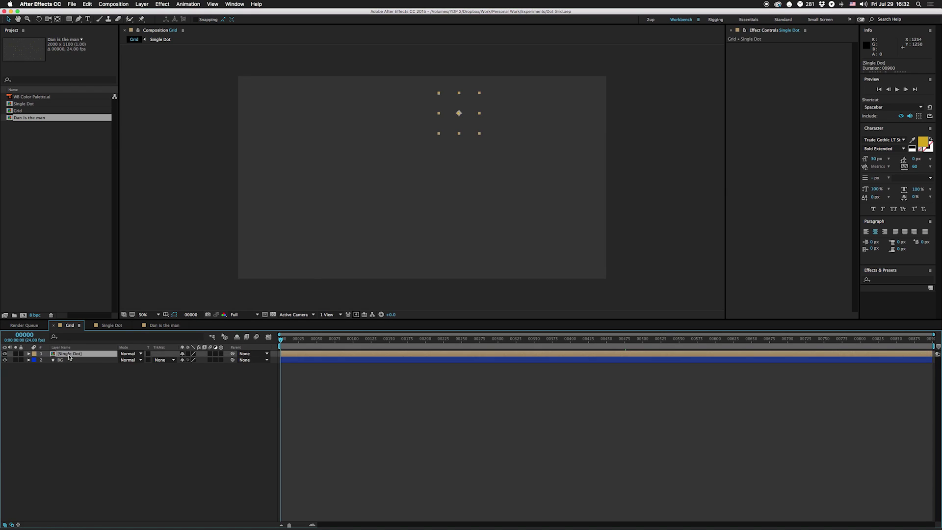
Step: Show Single Dot's expressions and enlarge the Time Remap field to show every line
key(e)
key(e)
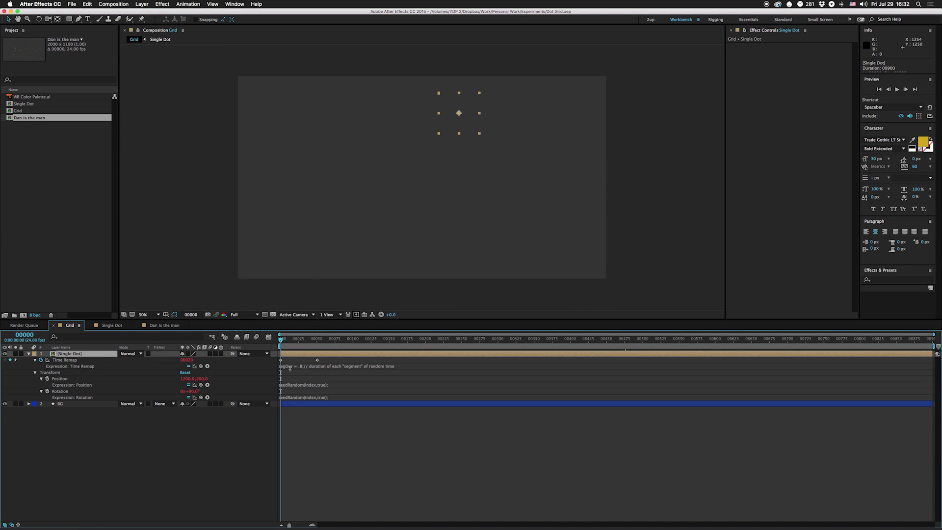
drag(290, 368, 279, 410)
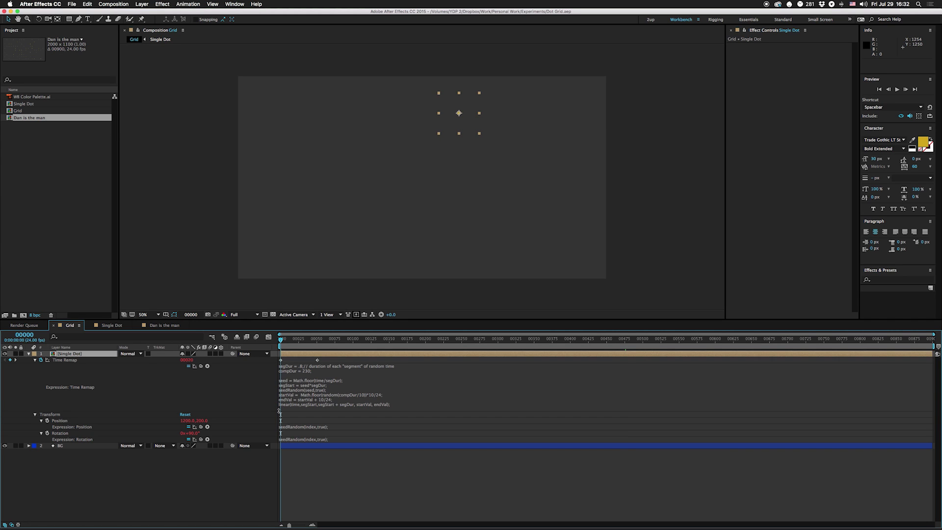
key(super+z)
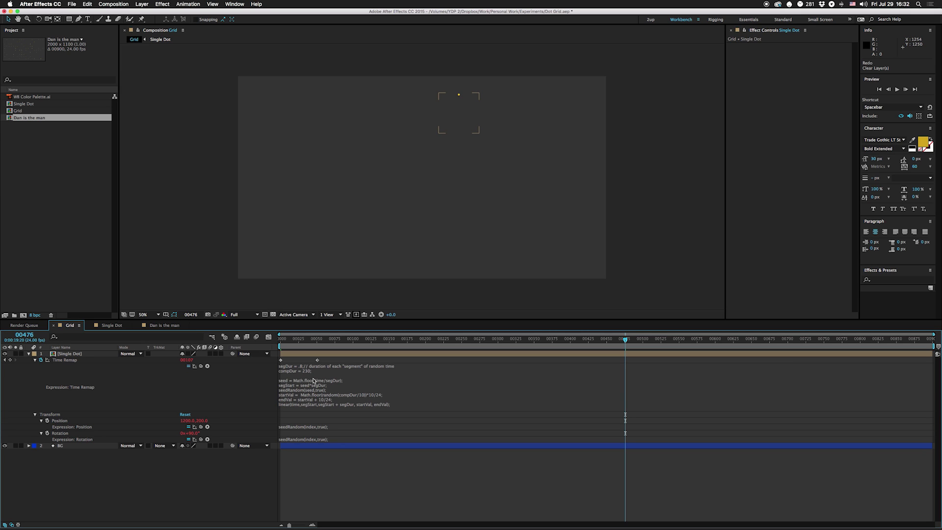
key(F2)
Step: Save the project and expand the Position expression field to show all its lines
key(super+s)
click(333, 430)
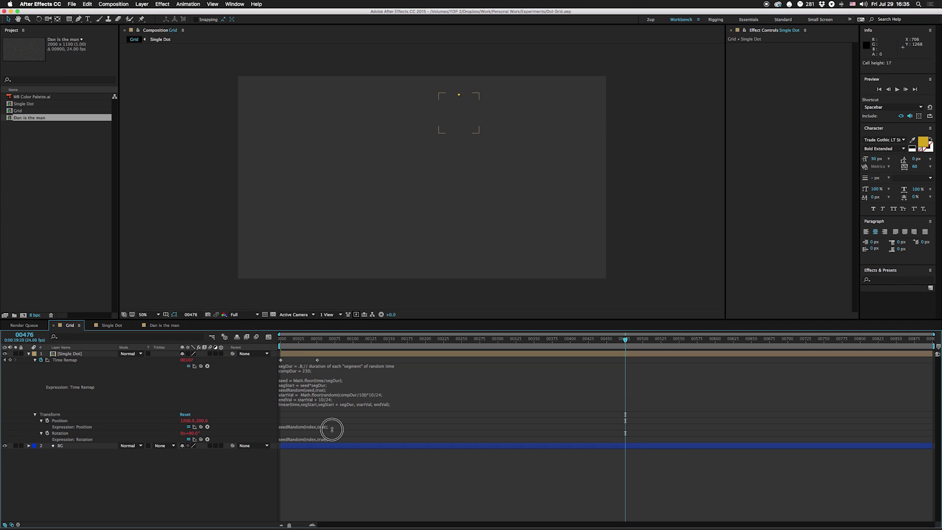
drag(332, 430, 331, 461)
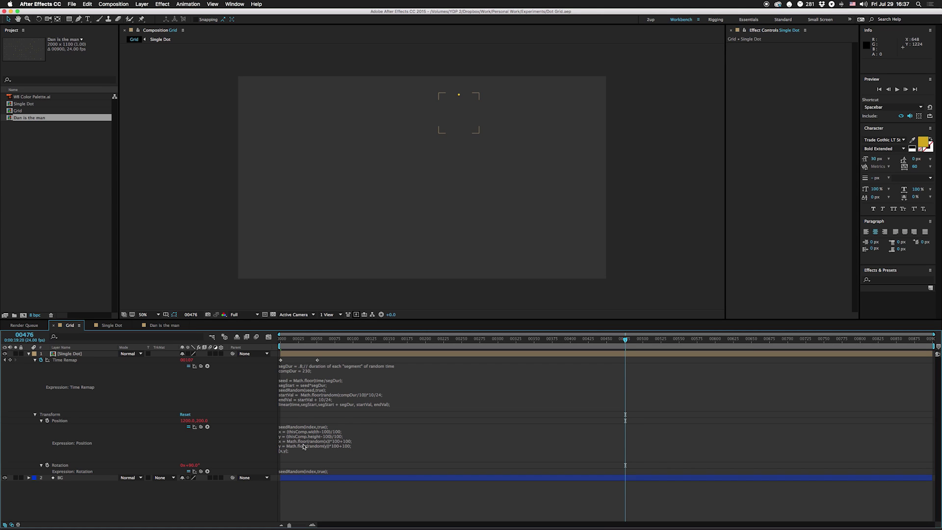
Step: Toggle selection between the BG and Single Dot layers, then expand the Rotation expression field
click(168, 132)
click(462, 175)
click(200, 402)
click(153, 335)
click(91, 353)
click(268, 347)
click(387, 353)
drag(343, 475, 341, 494)
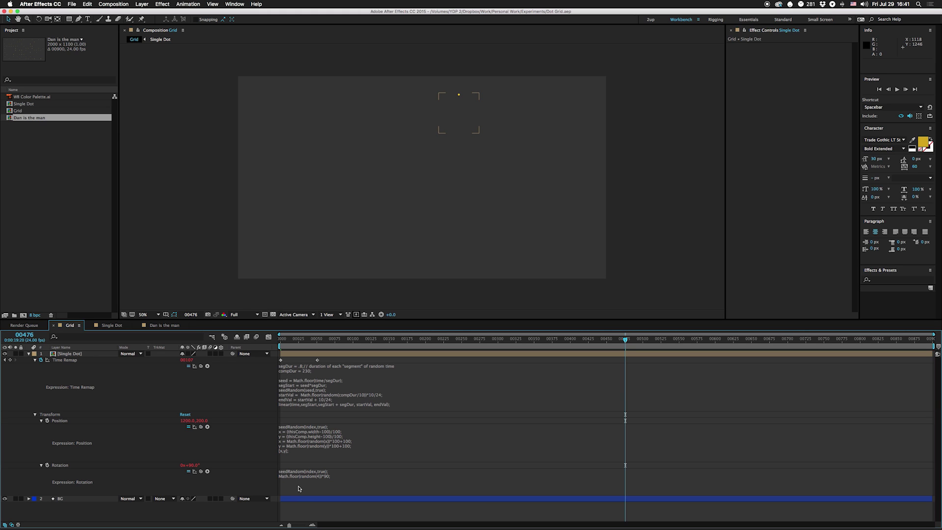
Step: Change the Rotation expression to Math.floor(random(3))*90 and save Dot Grid.aep
click(320, 478)
click(330, 499)
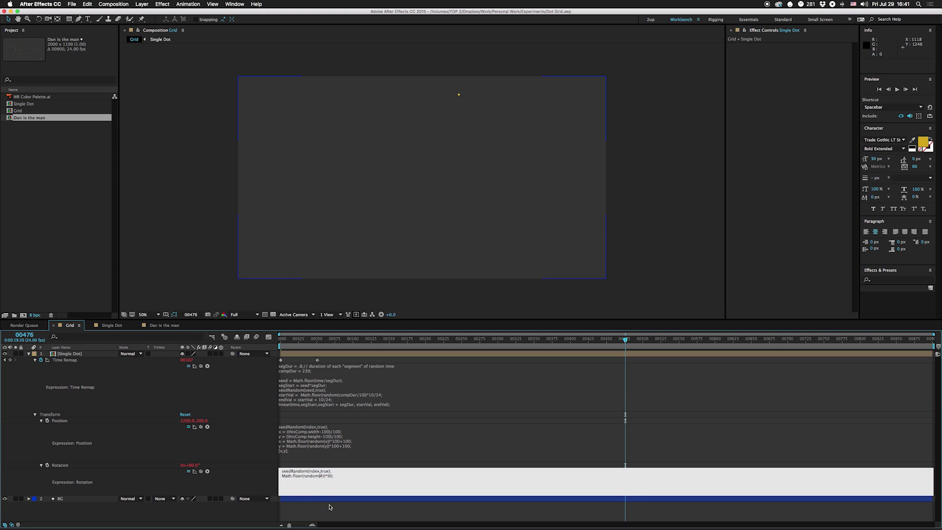
text(3)
key(KP_Enter)
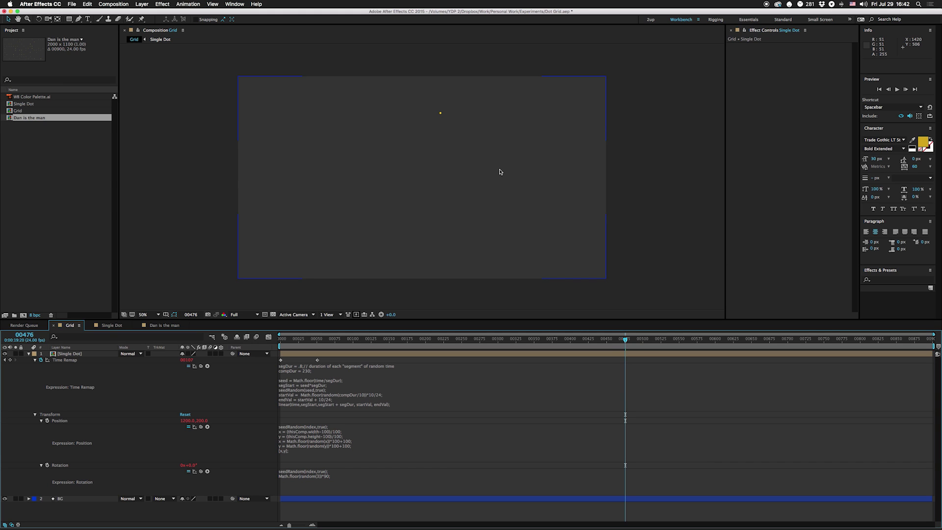
key(super+s)
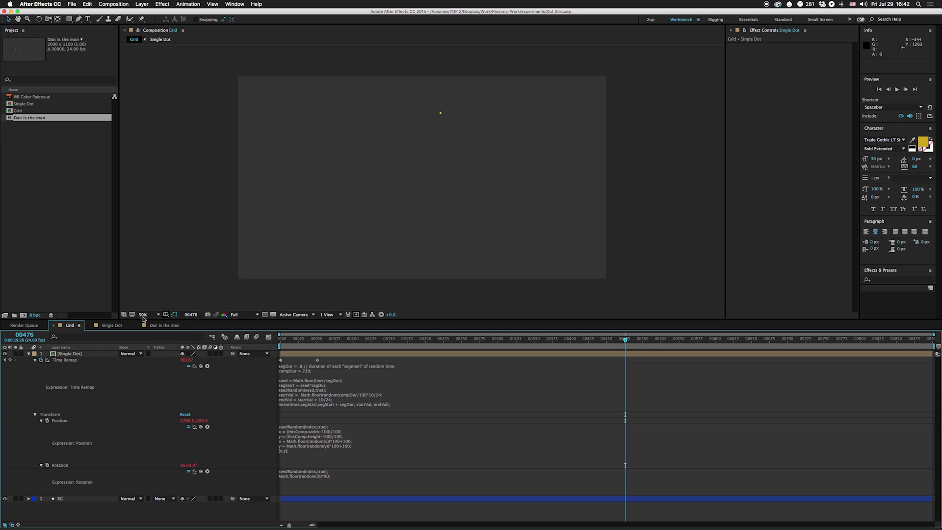
Step: In the Single Dot comp, preview the dot's animation and inspect its motion path
click(111, 328)
drag(314, 338, 364, 341)
key(space)
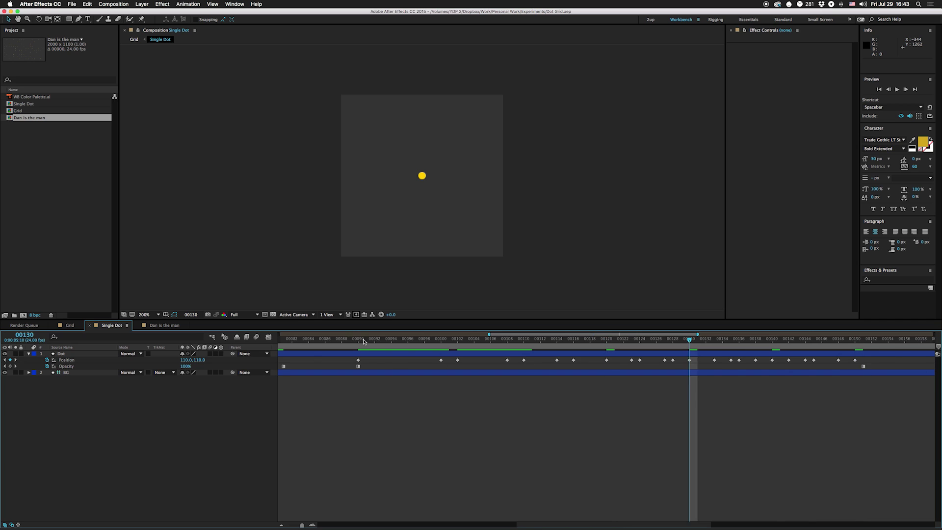
key(space)
key(semicolon)
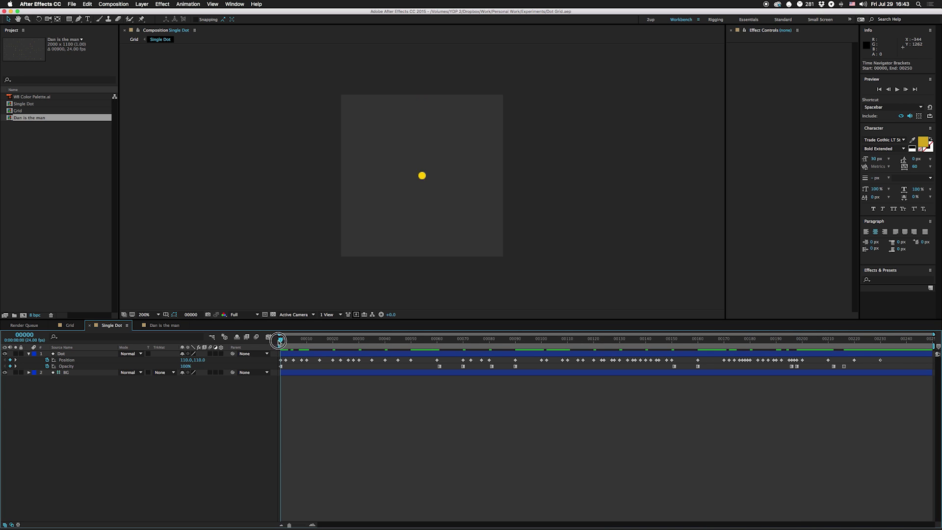
drag(280, 338, 477, 340)
click(495, 176)
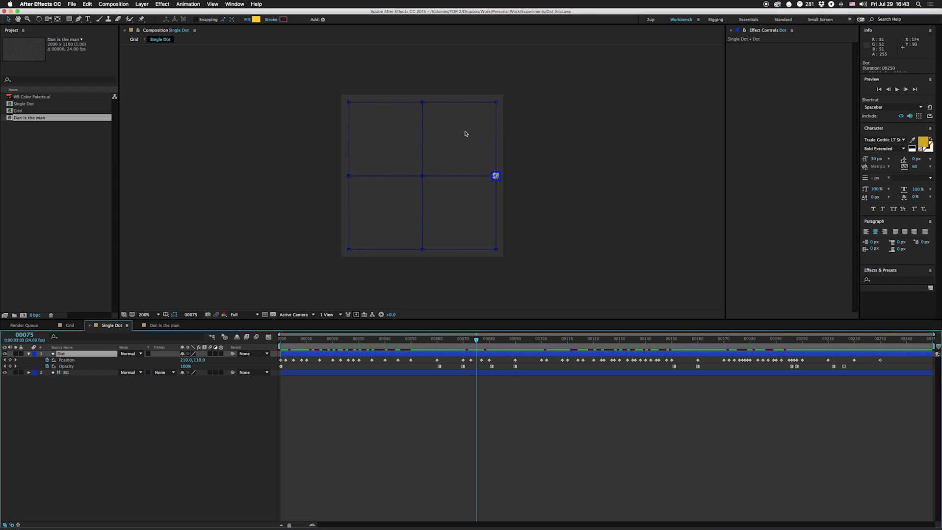
click(683, 339)
click(620, 450)
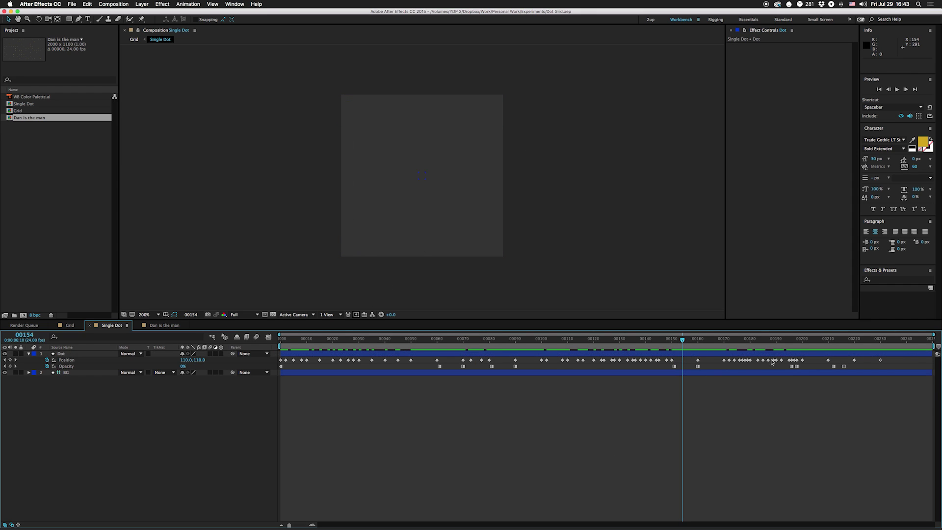
drag(711, 340, 252, 336)
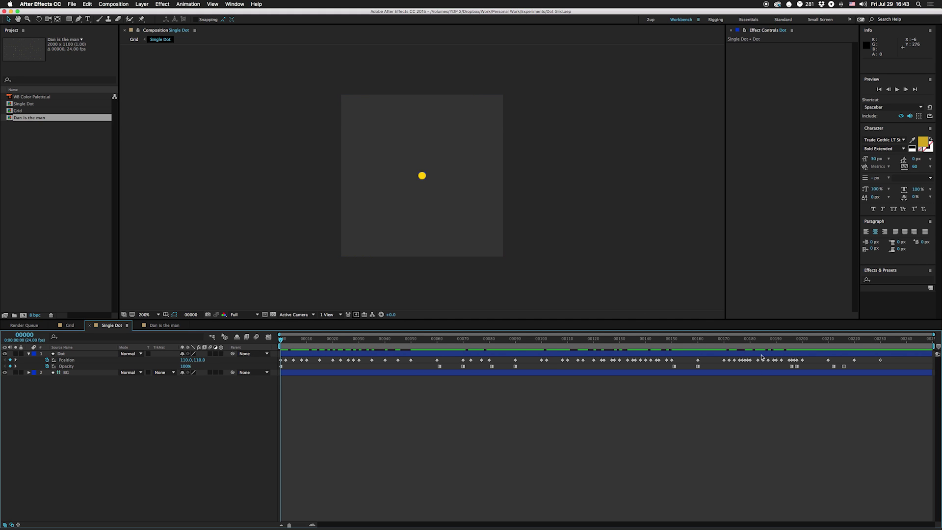
Step: Copy the Position keyframe at 00230 and paste it at frame 00240
click(881, 341)
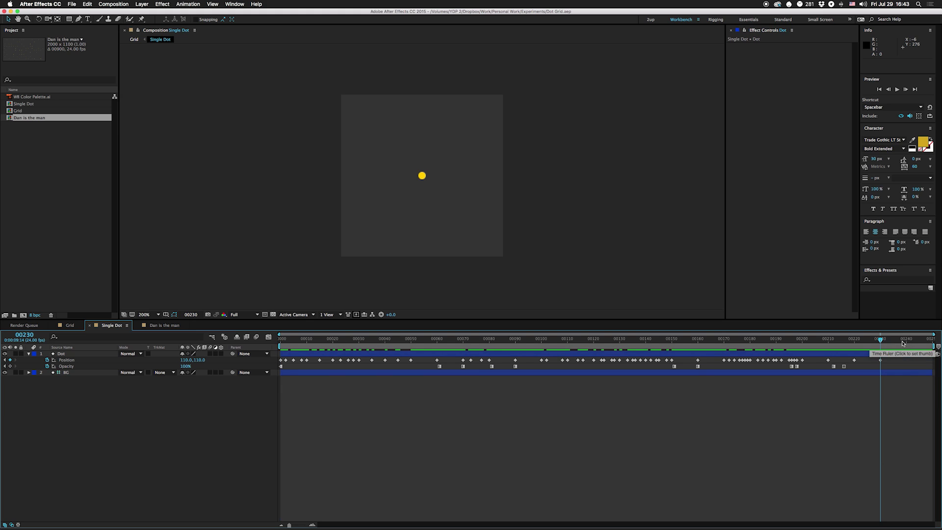
click(882, 361)
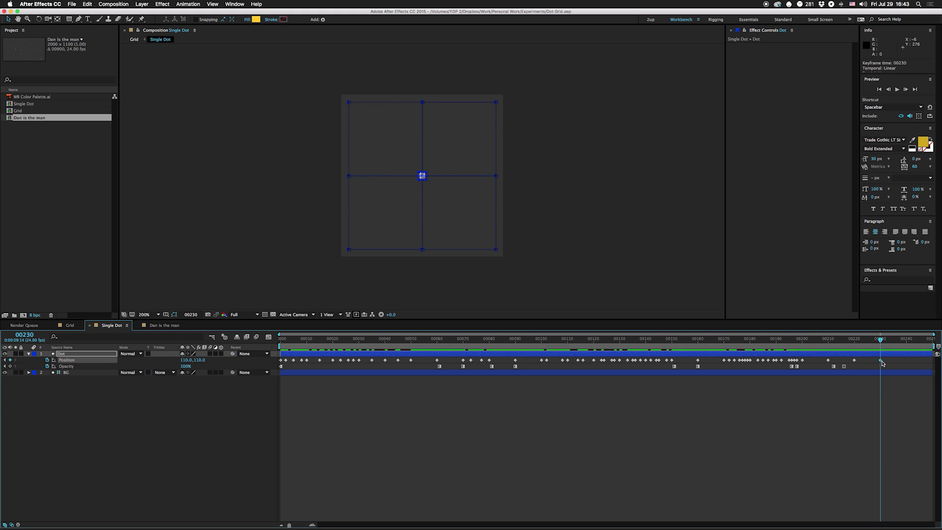
key(cmd+c)
key(shift+Page_Down)
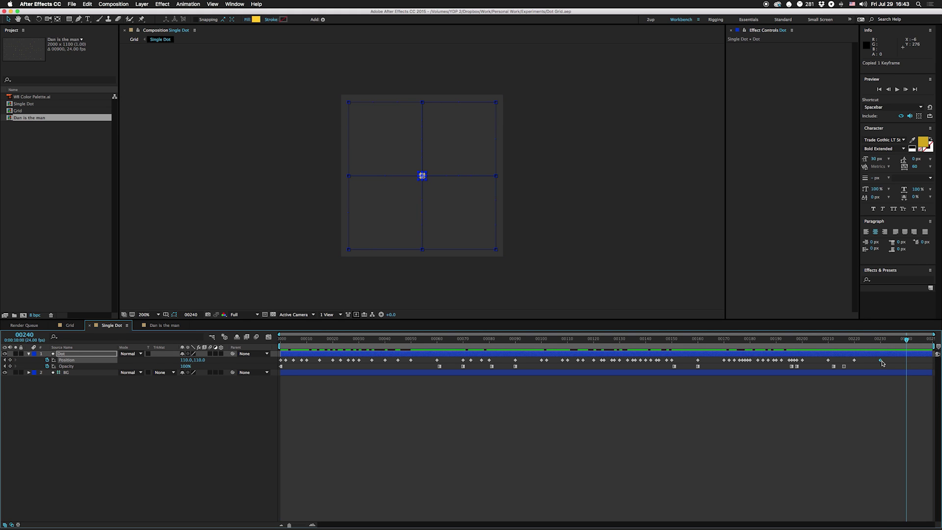
key(cmd+v)
key(shift+Page_Down)
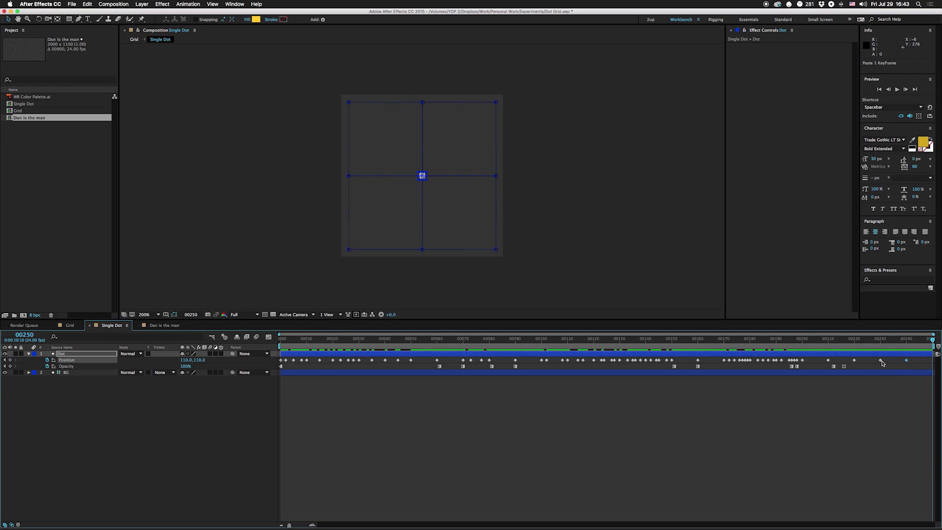
key(shift+Page_Up)
key(shift+Page_Up)
key(equal)
Step: Set the Single Dot comp duration to 00251 frames and extend BG and Dot to the end
key(cmd+k)
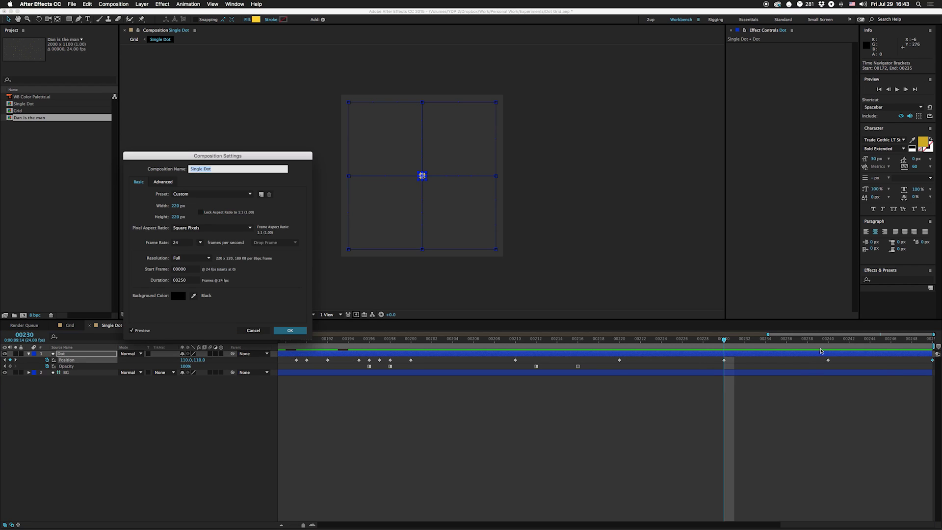
click(187, 280)
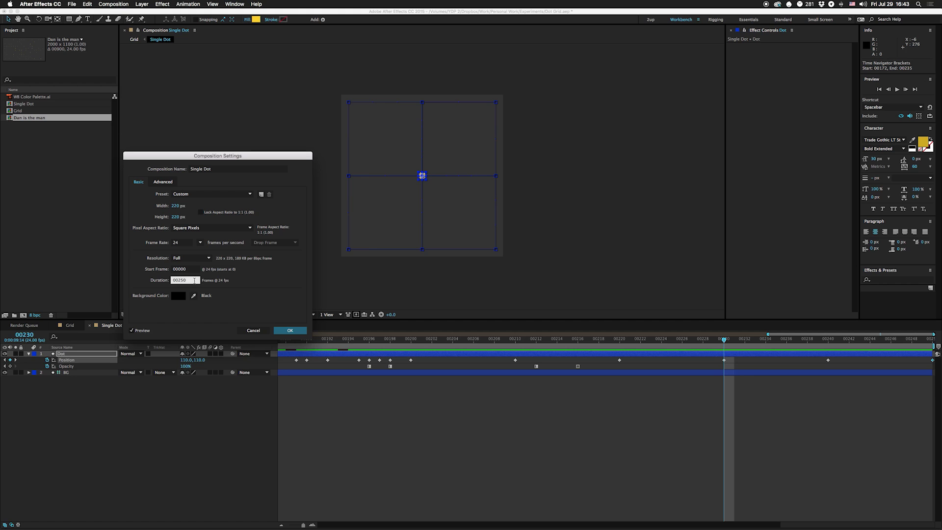
key(Return)
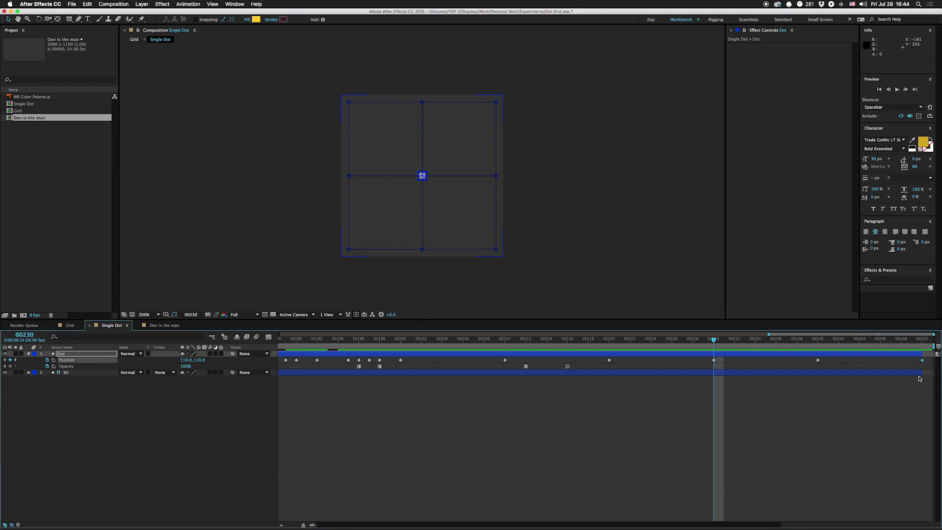
drag(921, 374, 932, 354)
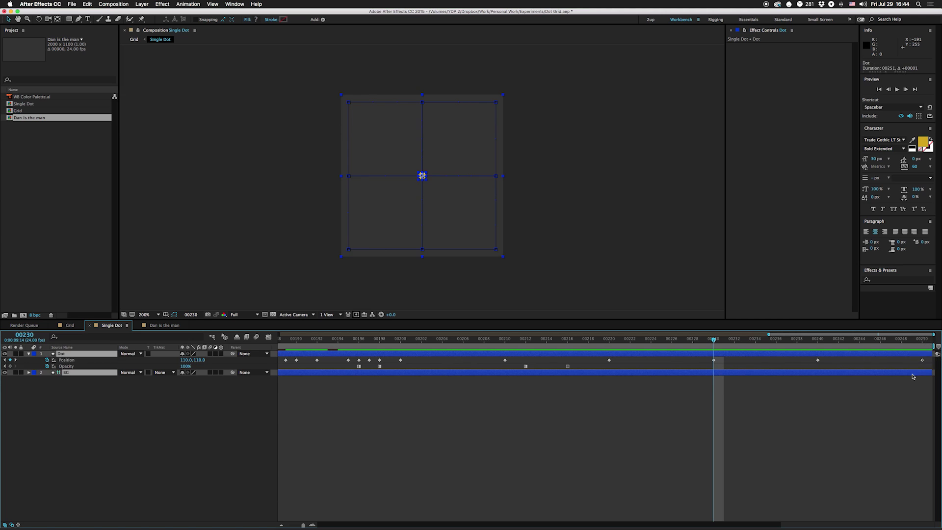
Step: At frame 00233, recheck the composition settings and begin editing Position X
drag(721, 340, 746, 340)
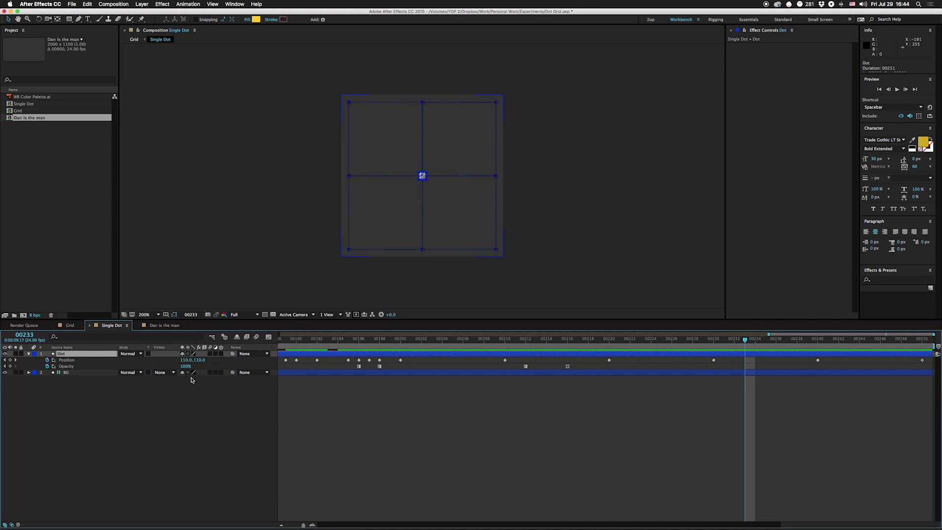
key(super+k)
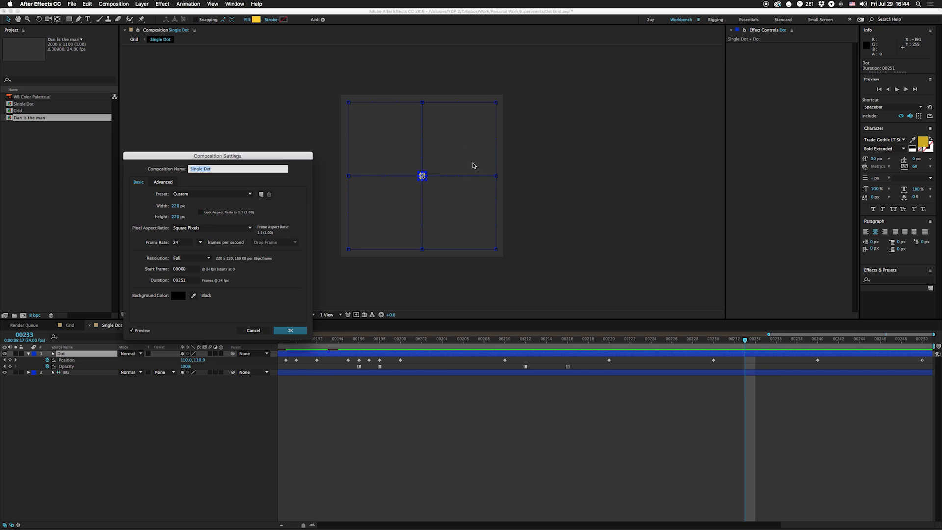
click(286, 334)
click(187, 360)
Step: Key Position X at 200 on frame 00233 and at 150 on frame 00236
text(2)
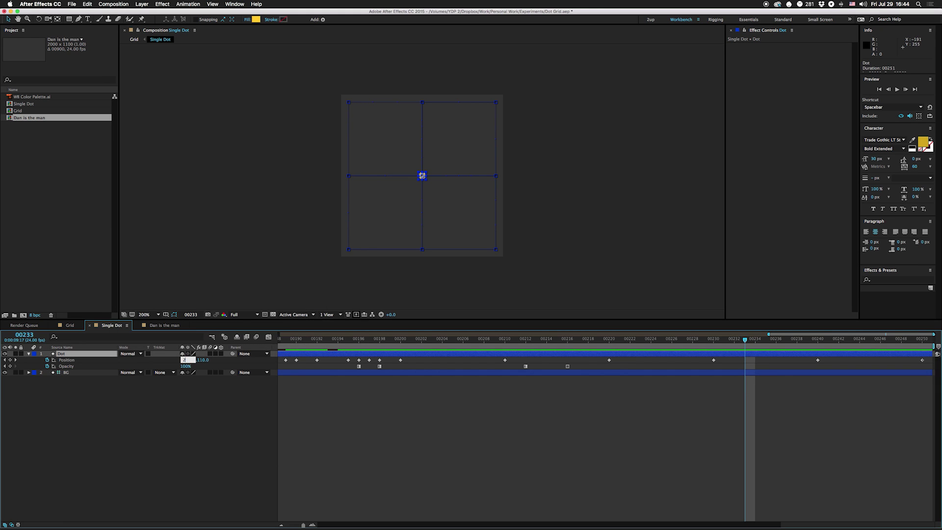
text(00)
key(Return)
drag(745, 339, 776, 342)
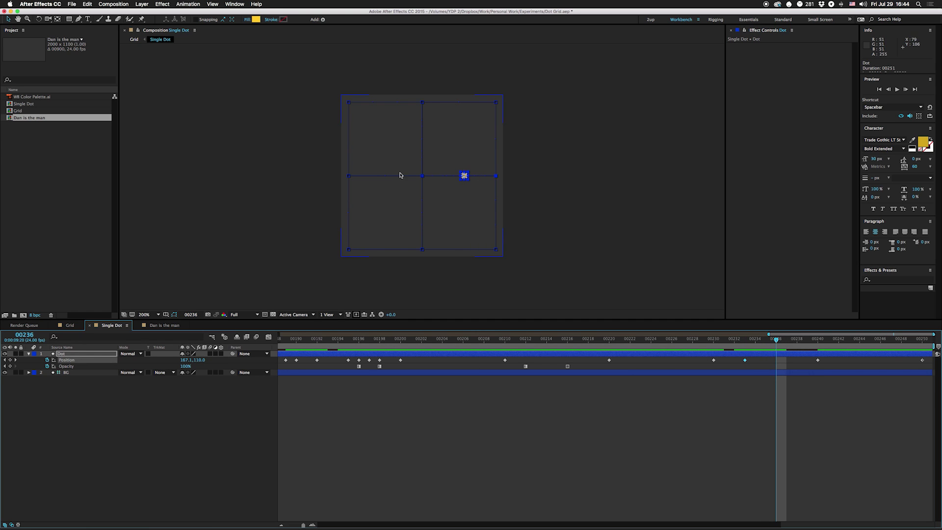
click(187, 360)
text(150)
key(Return)
Step: Change the 00236 X value to 160 and paste that keyframe at 00237
click(183, 360)
text(160)
key(Return)
key(Page_Down)
key(super+v)
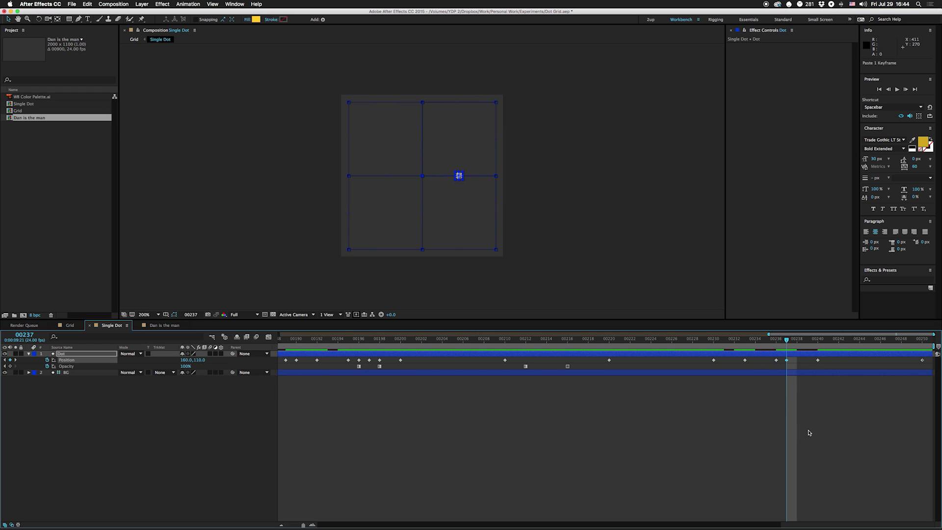
drag(799, 341, 849, 343)
Step: Set Position Y to 10 at frame 00243, and paste that keyframe at 00245 and 00246
click(623, 354)
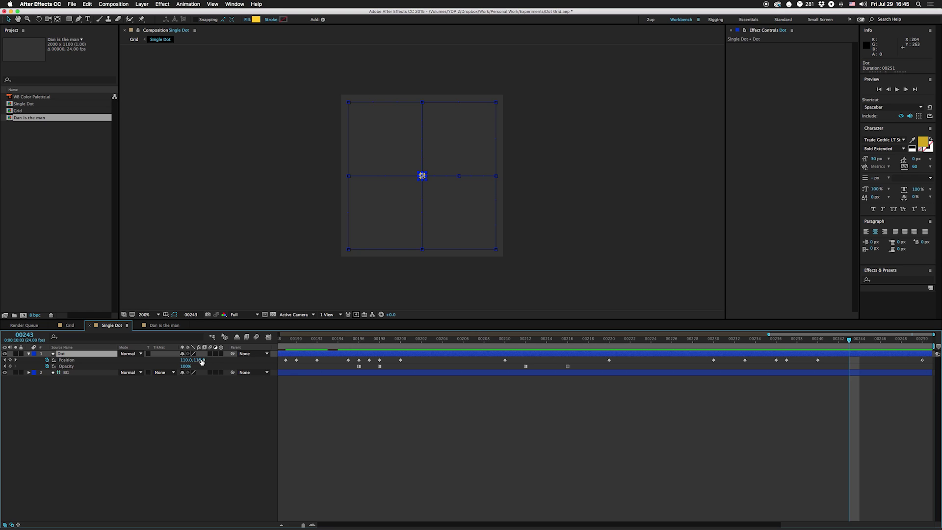
click(201, 361)
text(10)
key(Return)
click(892, 386)
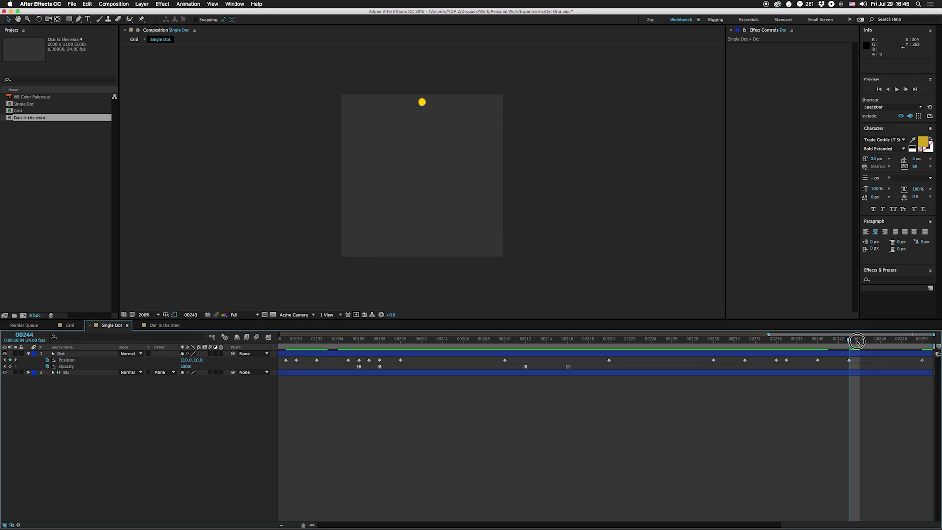
key(Page_Down)
key(Page_Down)
click(849, 360)
key(ctrl+v)
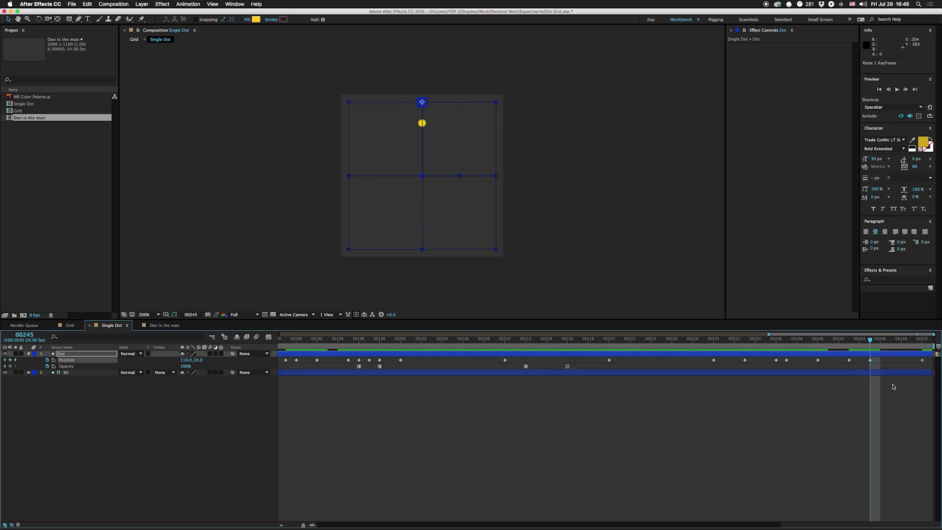
key(Page_Down)
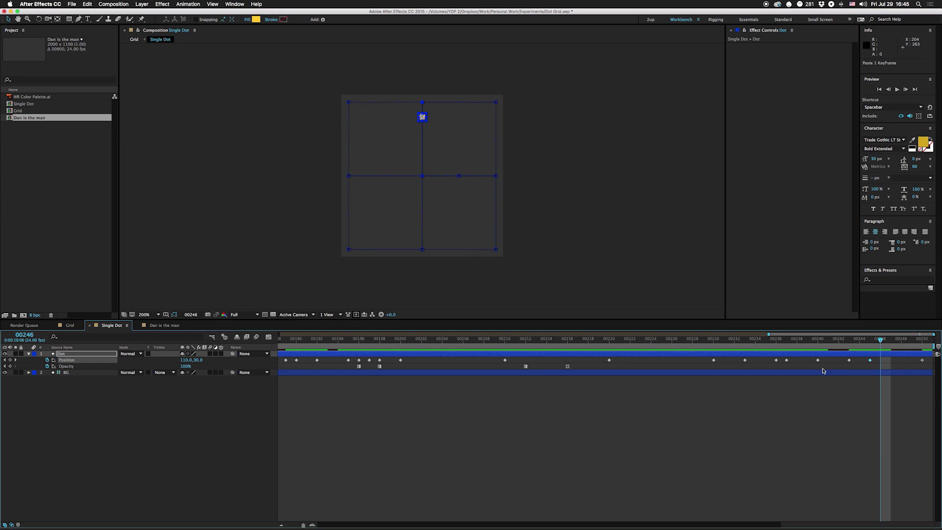
key(ctrl+v)
Step: Set X to 210 at 00246, then key Y 110 at 00247
click(187, 360)
text(210)
key(Return)
key(Page_Down)
key(ctrl+c)
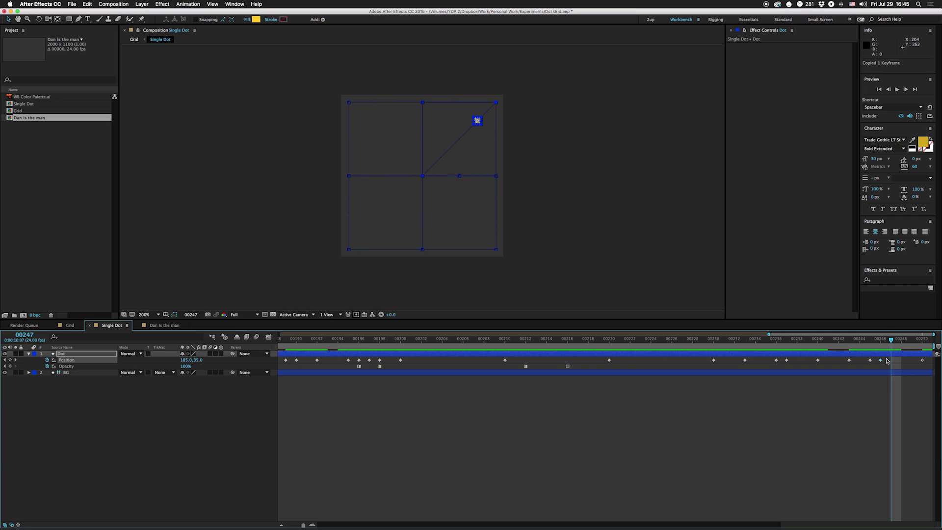
key(ctrl+v)
click(199, 360)
text(110)
key(Return)
drag(922, 343, 910, 360)
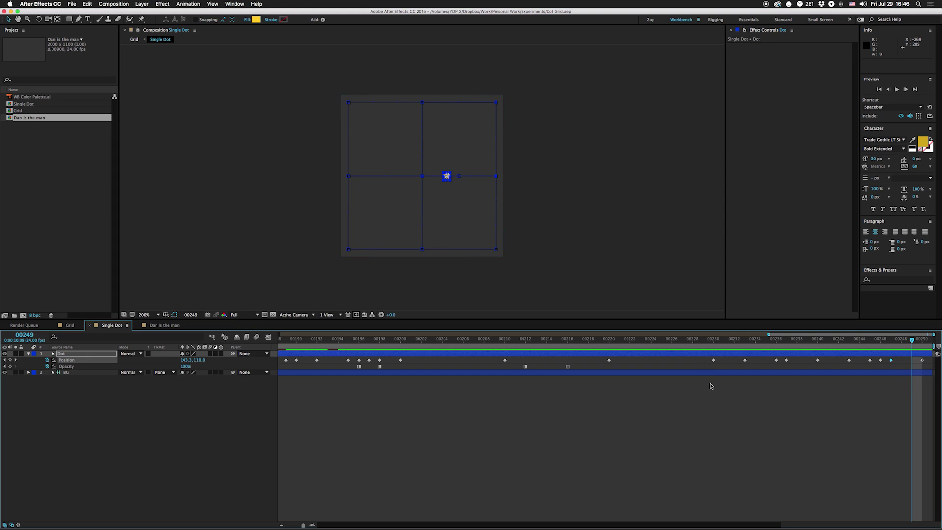
Step: Back in the Grid comp, commit the Time Remap expression and scrub toward the start
click(70, 325)
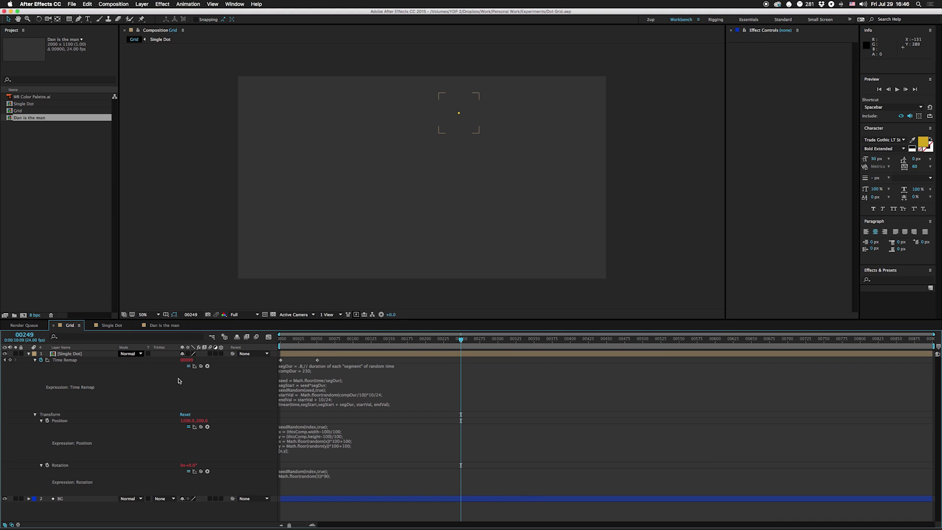
click(311, 371)
click(315, 381)
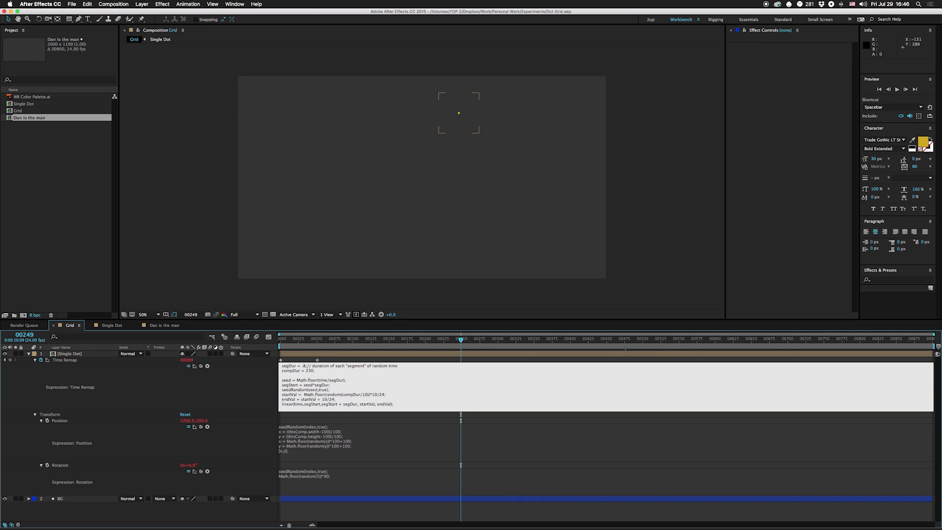
key(KP_Enter)
drag(492, 340, 277, 349)
Step: Duplicate Single Dot ten times, then duplicate the ten and twenty copies, and preview the Grid comp
click(28, 353)
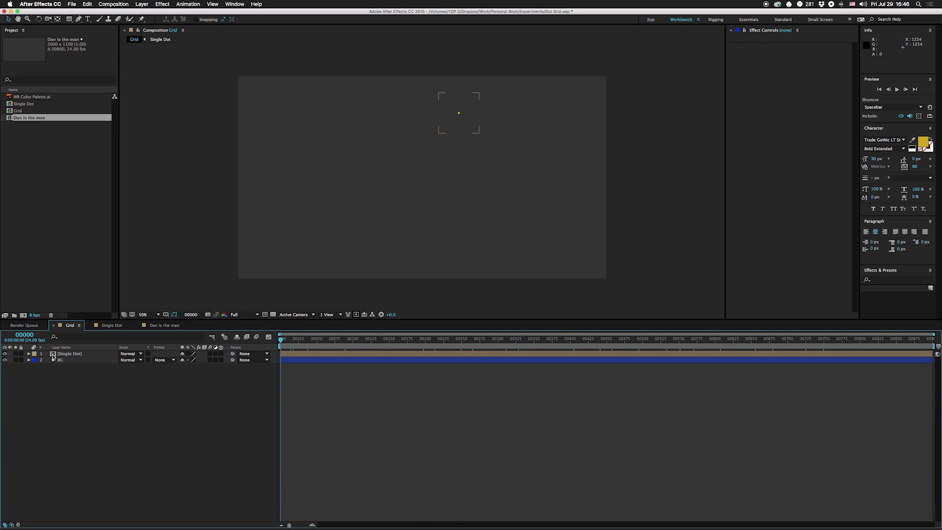
click(61, 354)
key(super+d)
key(super+d)
key(super+d)
key(super+d)
key(super+d)
key(super+d)
key(super+d)
key(super+d)
key(super+d)
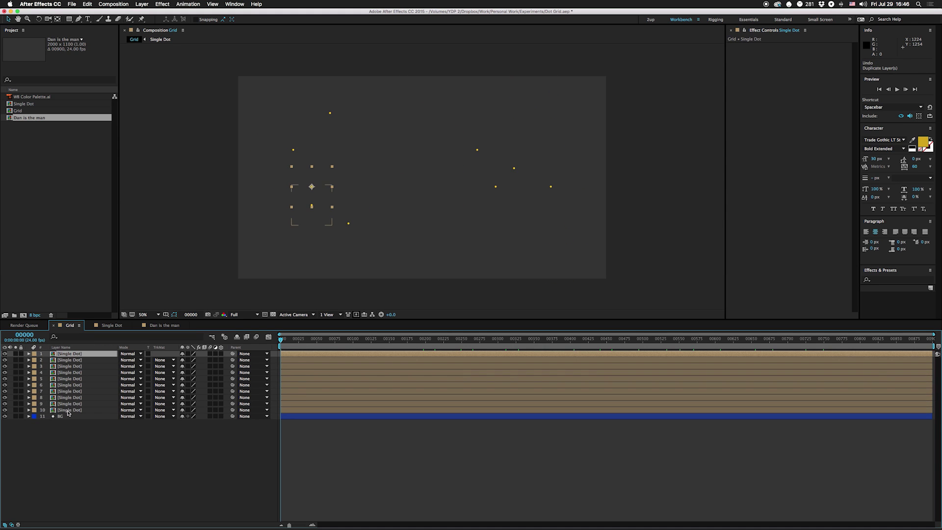
shift+click(69, 409)
key(super+d)
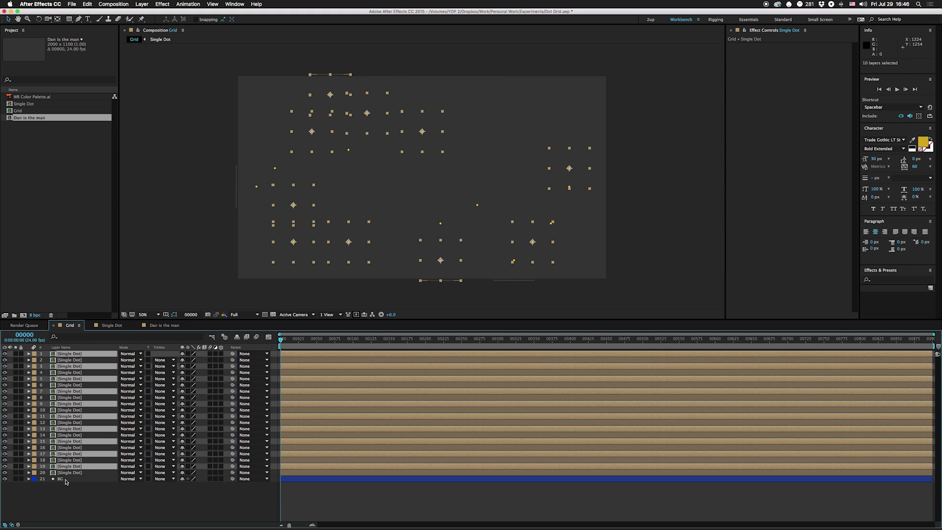
shift+click(66, 472)
key(super+d)
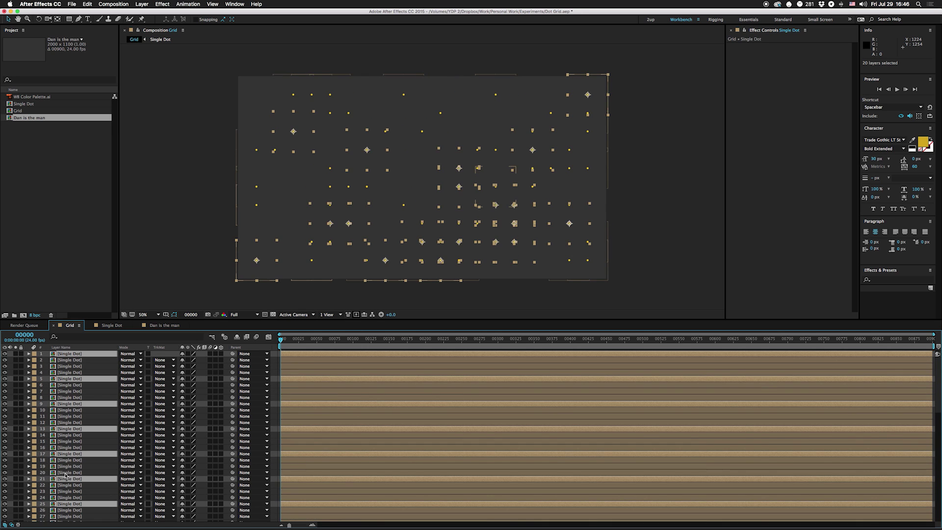
key(space)
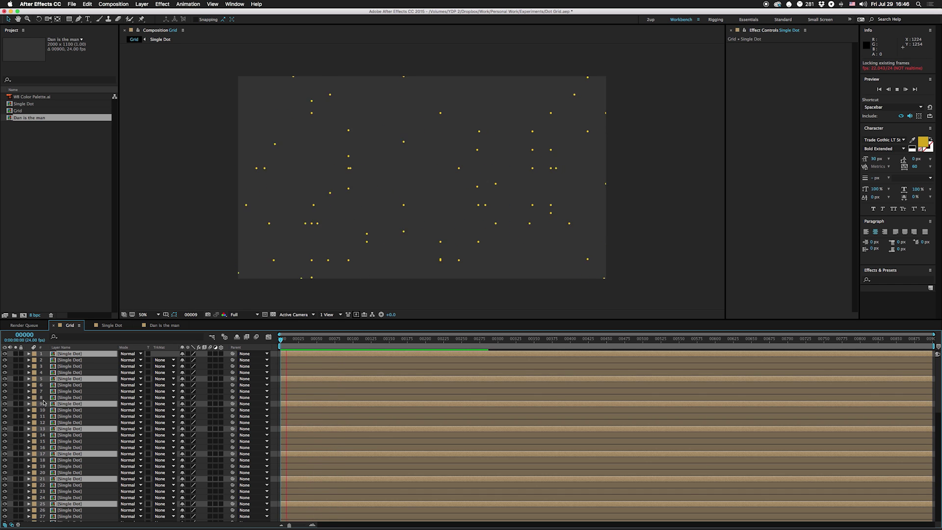
key(super+a)
Step: Show Opacity on all layers except BG and set the dot layers to 20%
key(t)
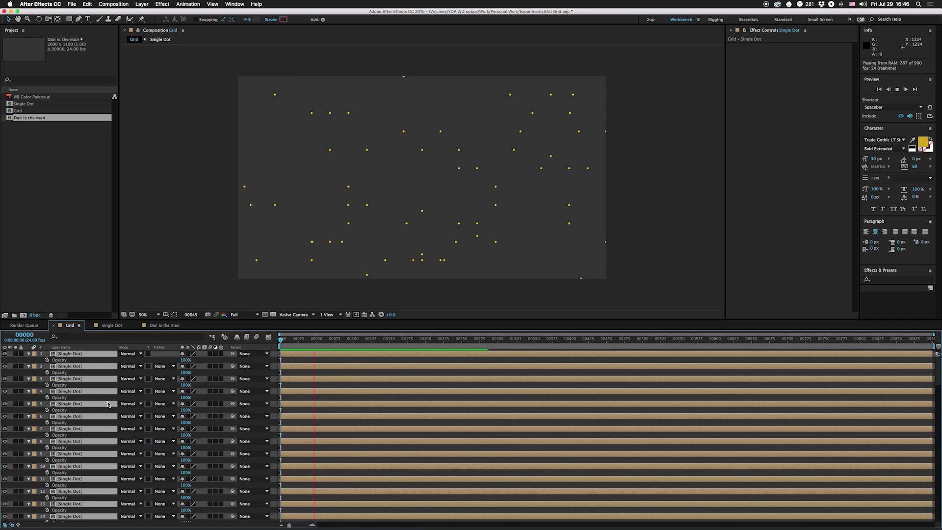
scroll(98, 426, down, 15)
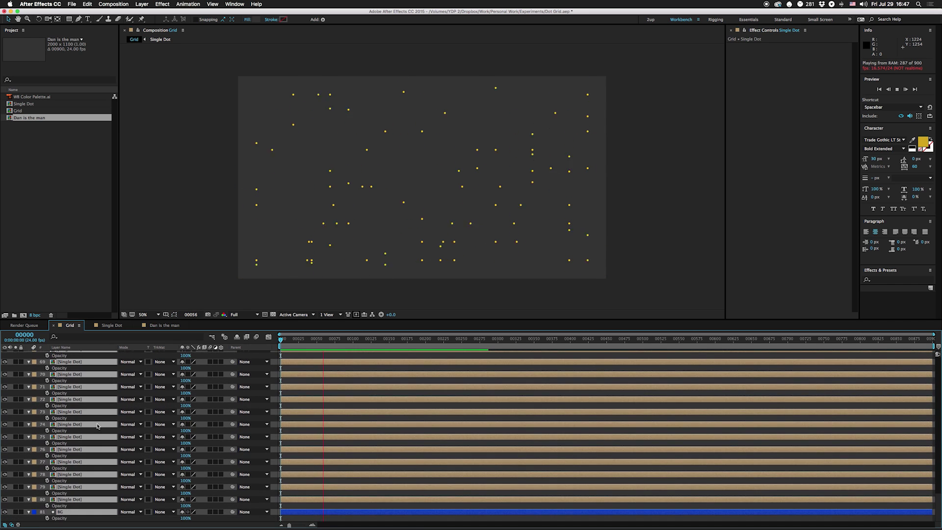
super+click(67, 515)
click(187, 506)
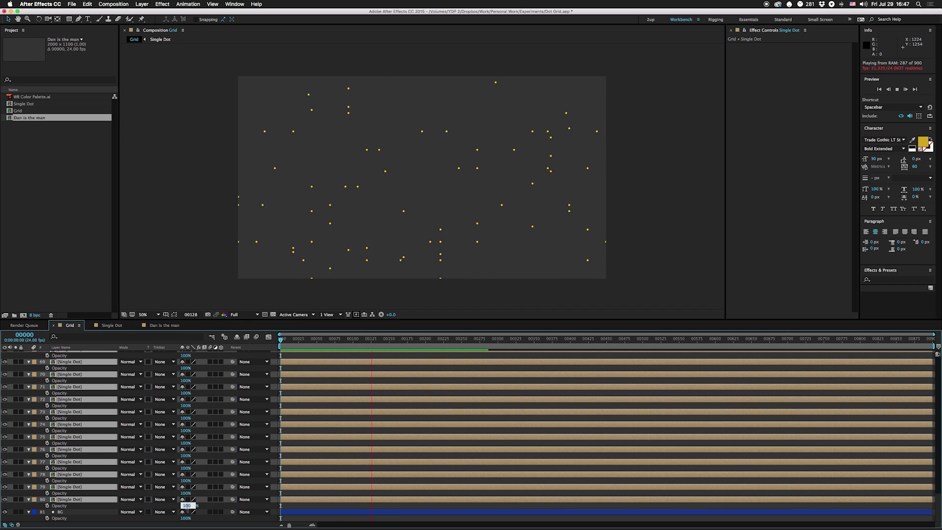
key(Return)
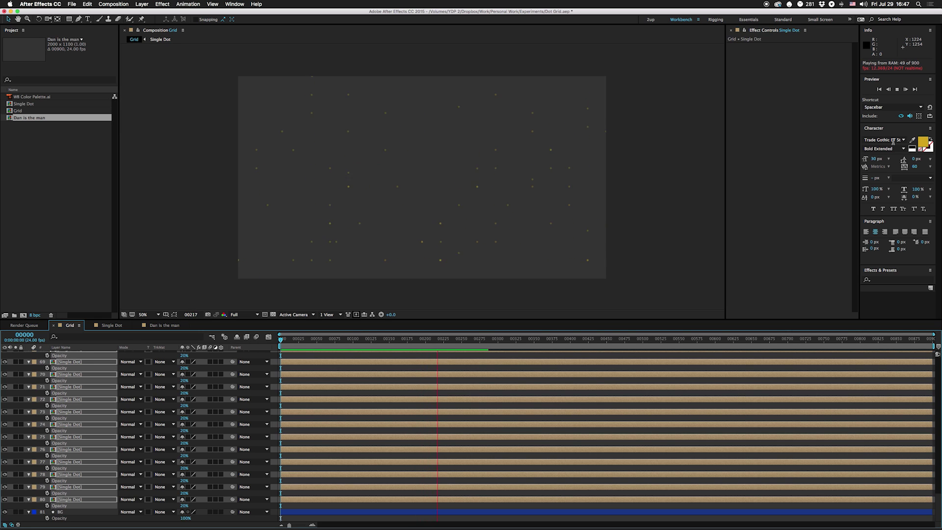
Step: Change the Single Dot fill from yellow to light grey, then preview the faint grey dots in Grid
click(108, 326)
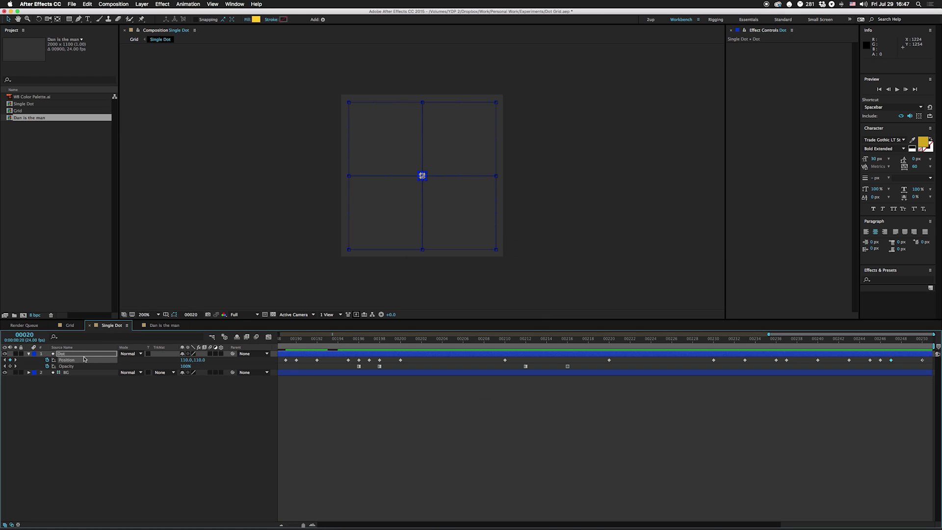
click(256, 20)
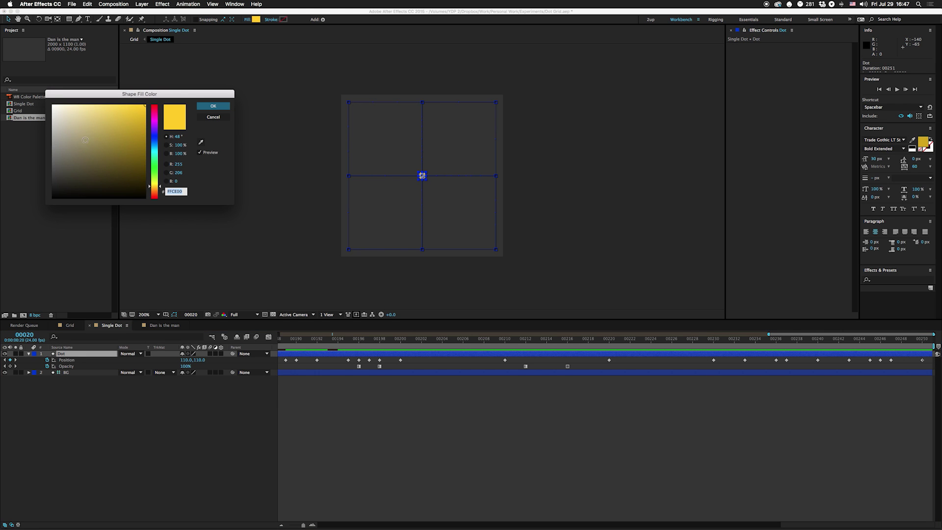
mouse_move(61, 161)
mouse_down()
mouse_move(46, 157)
mouse_move(40, 121)
mouse_up()
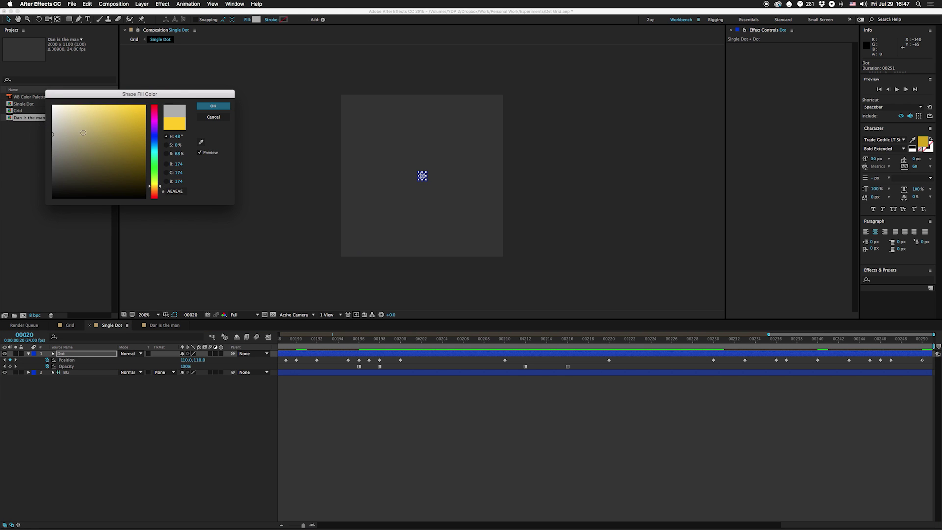
click(213, 106)
click(70, 326)
key(space)
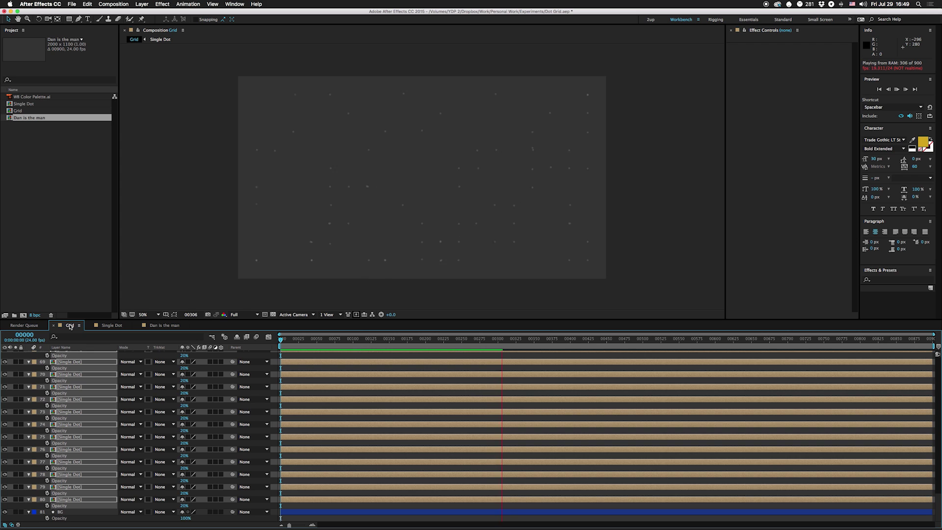
Step: In Dan is the man, edit the Single Dot Position expression to origin 100,100 and gap 100
click(162, 325)
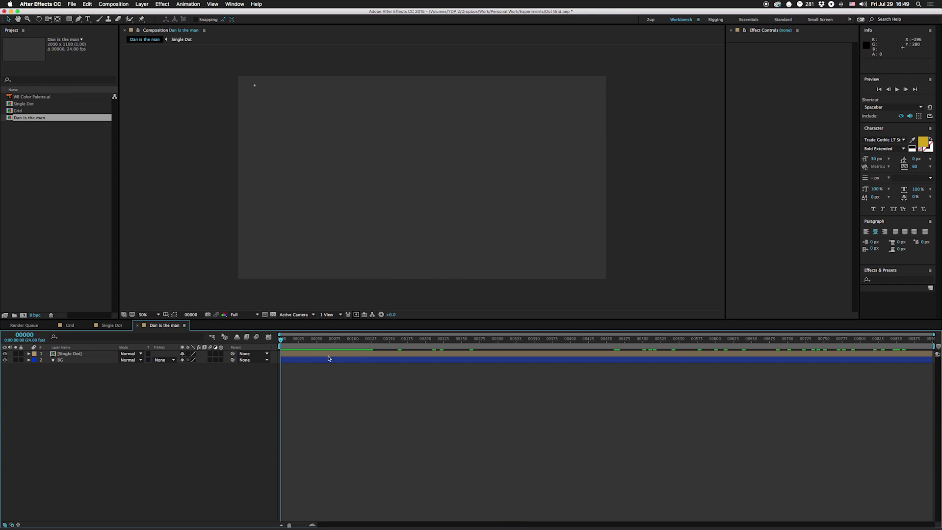
click(319, 355)
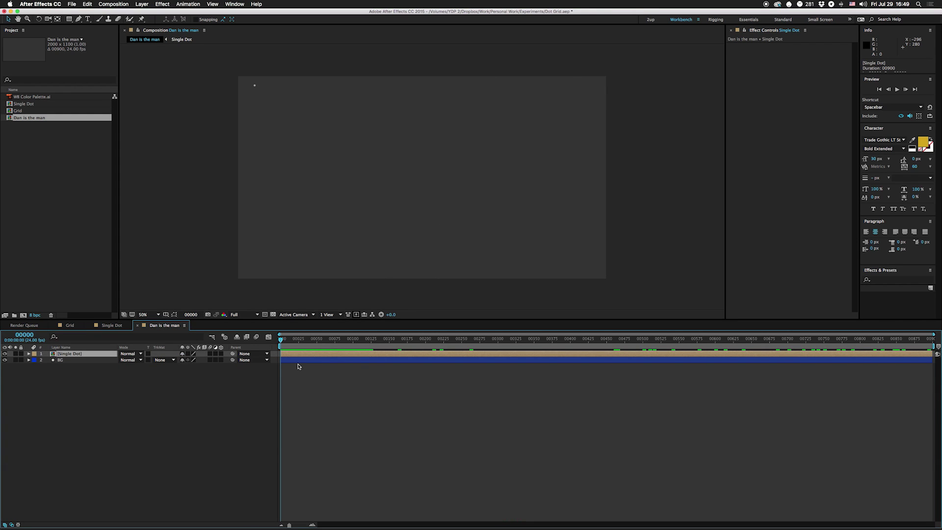
key(u)
key(u)
click(287, 376)
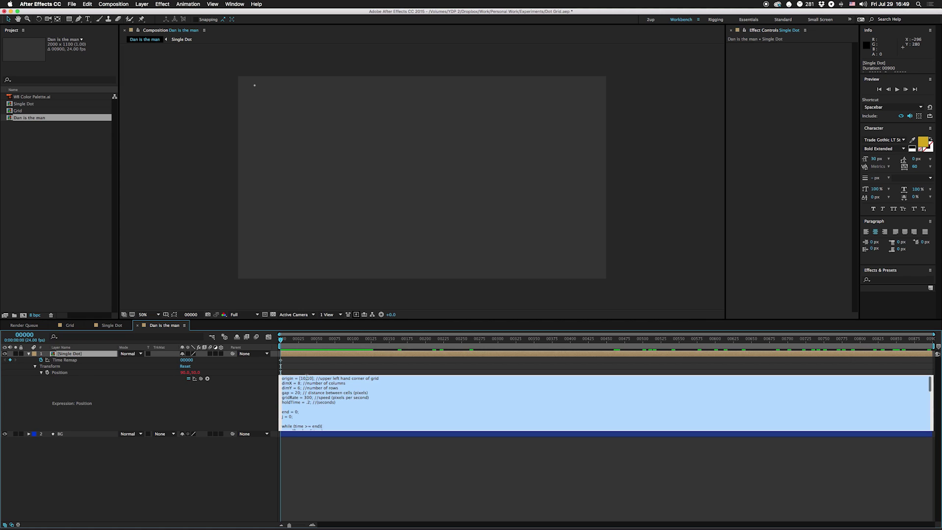
click(308, 377)
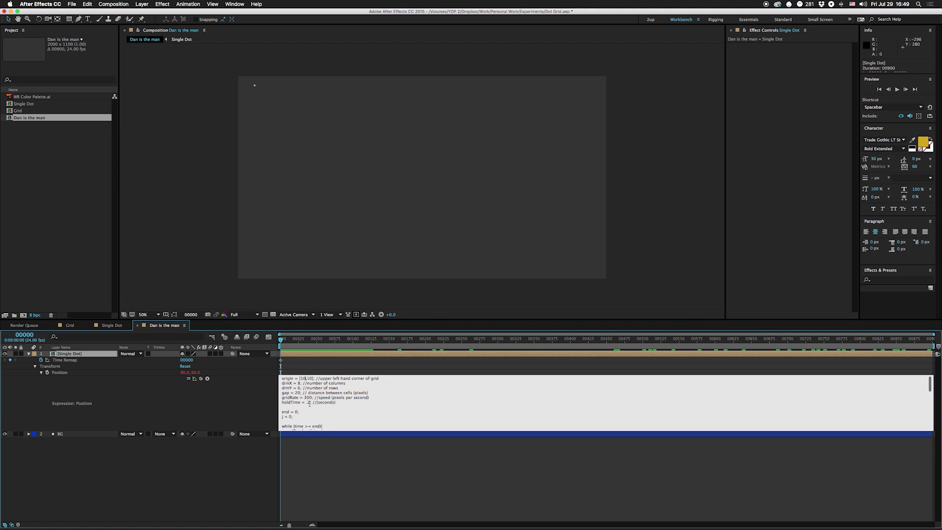
text(00)
click(298, 393)
text(00)
key(BackSpace)
click(60, 355)
Step: Duplicate the Single Dot layer repeatedly to build up roughly 30 dot layers
key(ctrl+d)
key(ctrl+d)
key(ctrl+d)
key(ctrl+d)
key(ctrl+d)
key(ctrl+d)
key(ctrl+d)
key(ctrl+d)
key(ctrl+d)
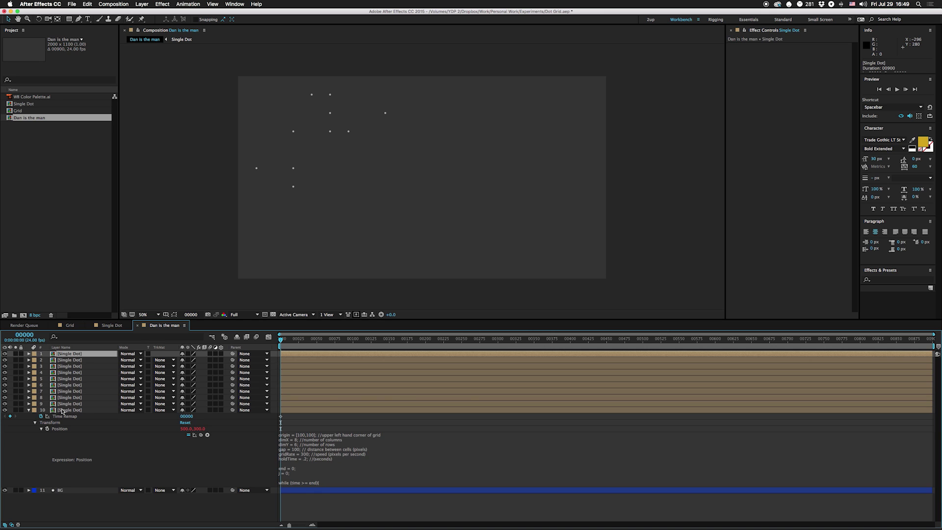
key(ctrl+a)
key(ctrl+d)
key(ctrl+d)
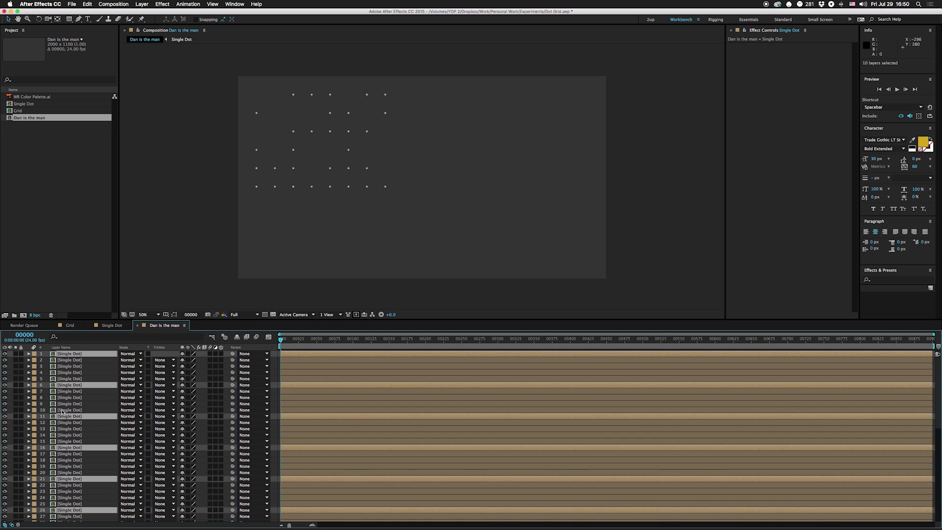
key(ctrl+d)
key(ctrl+d)
key(ctrl+d)
Step: Preview the Dan is the man comp with its duplicated dots moving across the 100-pixel grid
key(space)
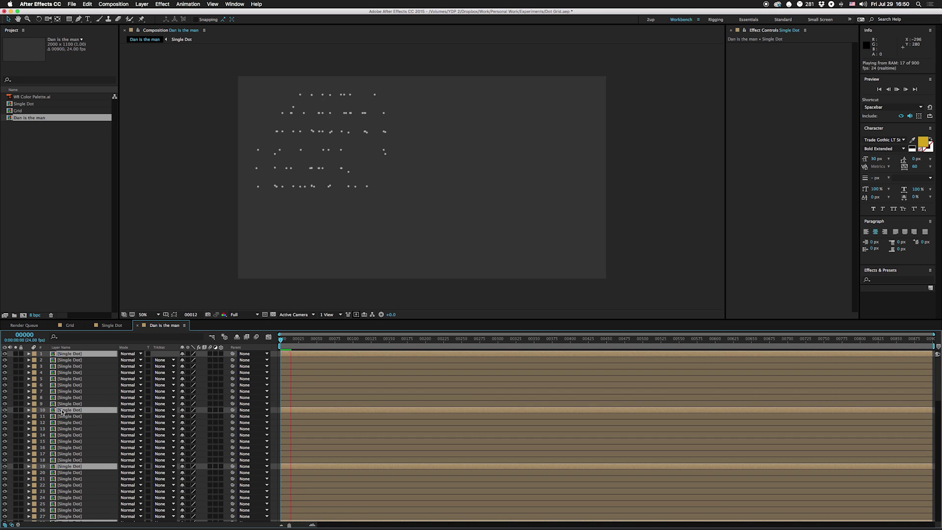